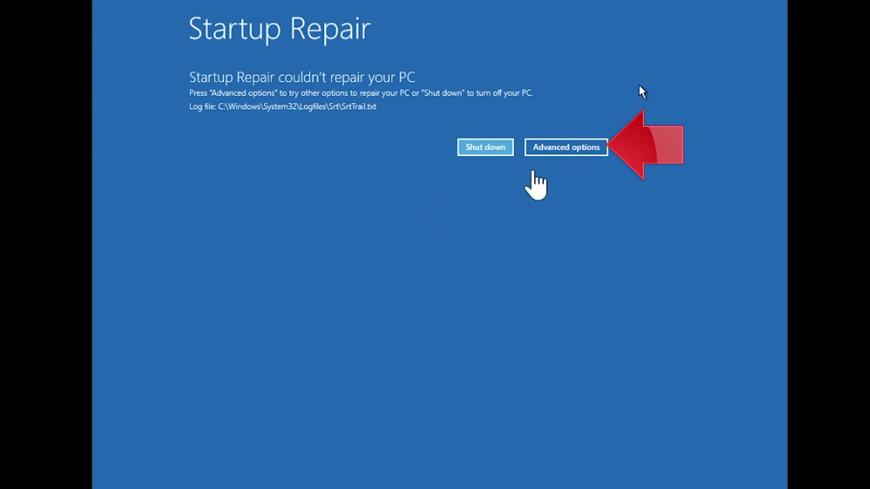
- From the failed Startup Repair, go to Troubleshoot > Advanced options > Command Prompt
left_click(544, 150)
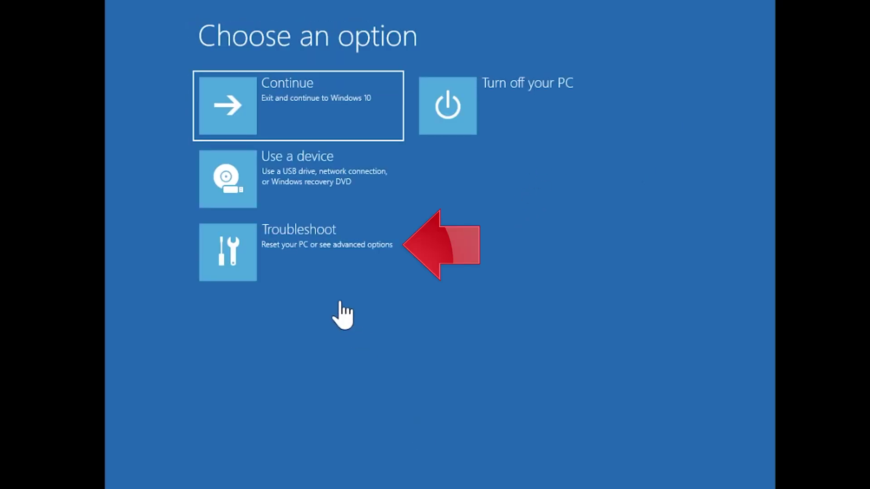
left_click(288, 269)
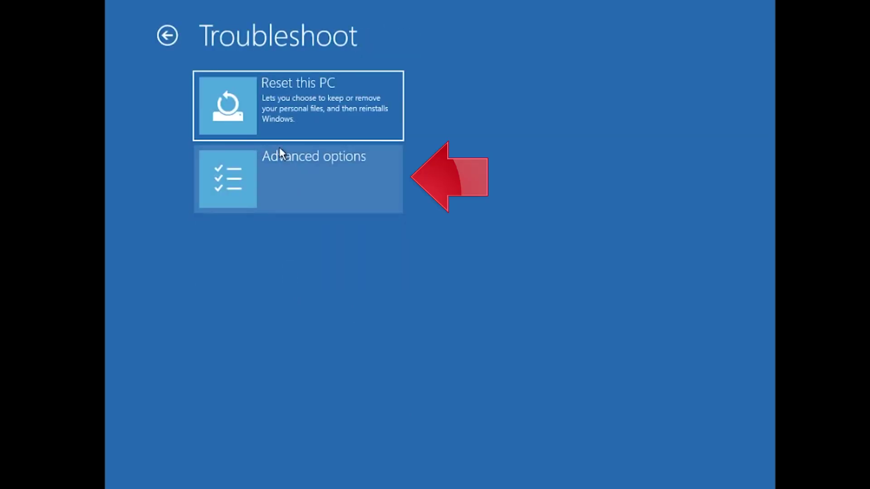
left_click(375, 180)
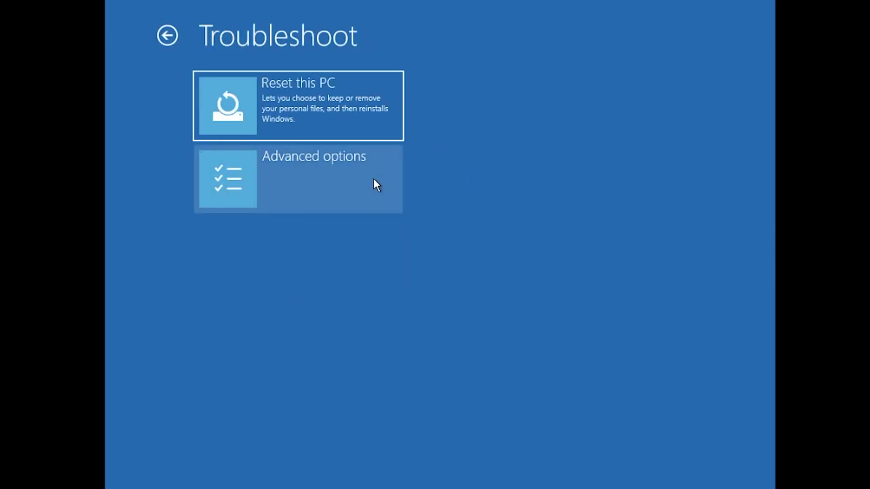
left_click(373, 180)
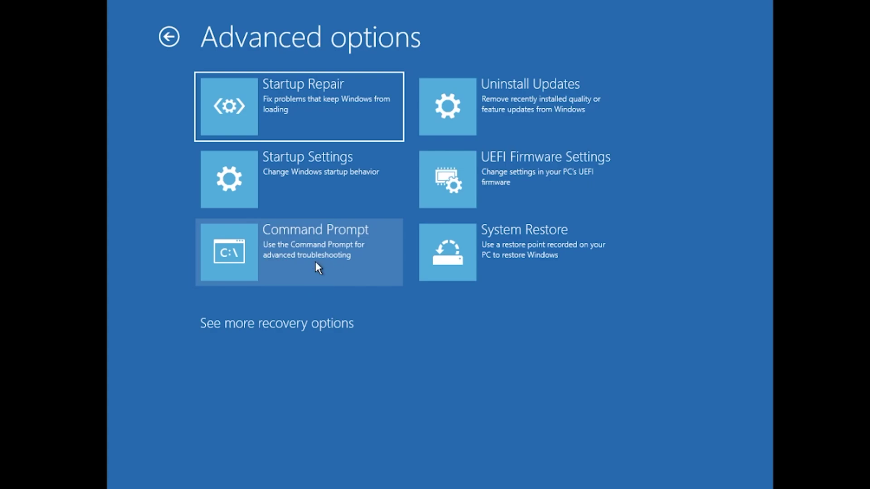
left_click(316, 262)
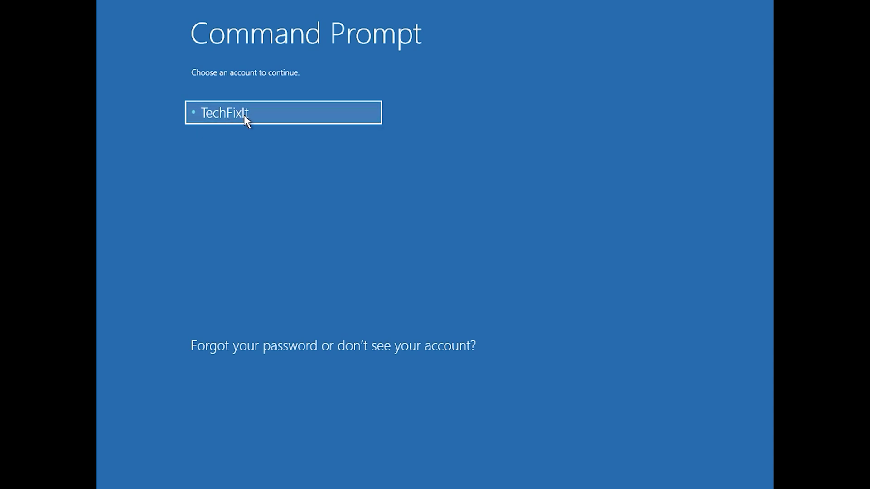
- Select the single listed user account to reach its password prompt
left_click(280, 118)
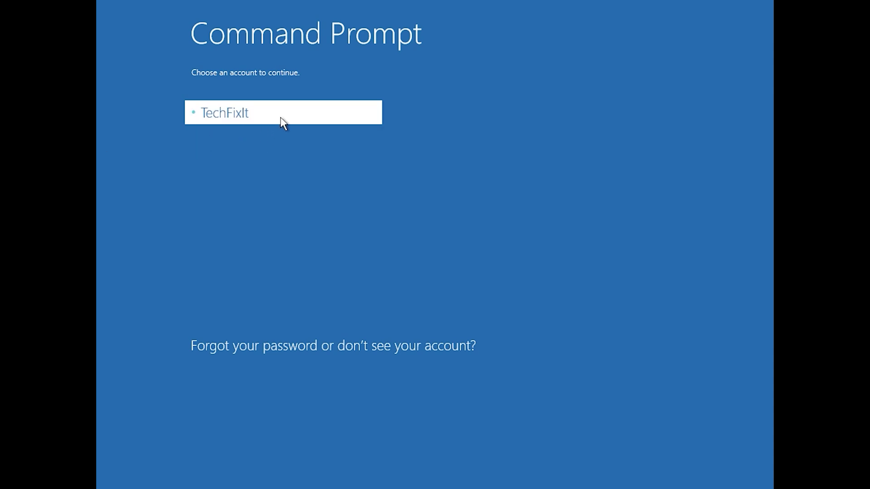
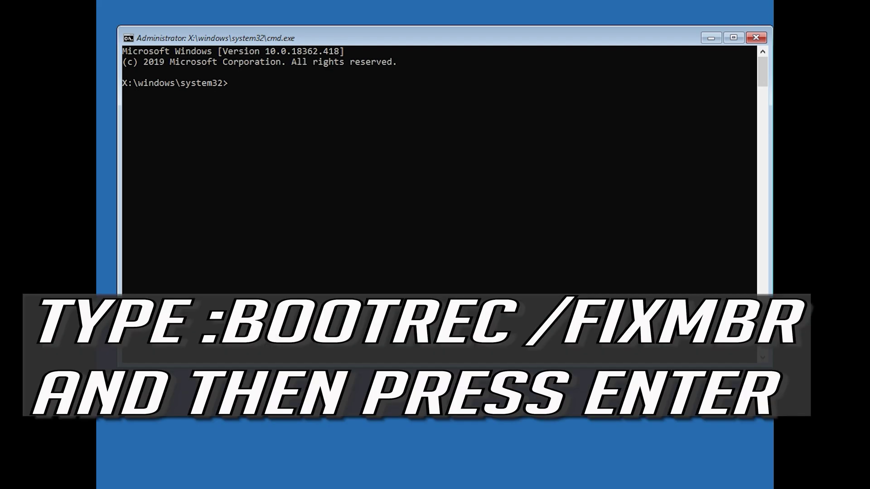
- Run bootrec /fixmbr successfully, then bootrec /fixboot, which returns 'Access is denied.'
type("bootrec")
type("/fixmbr")
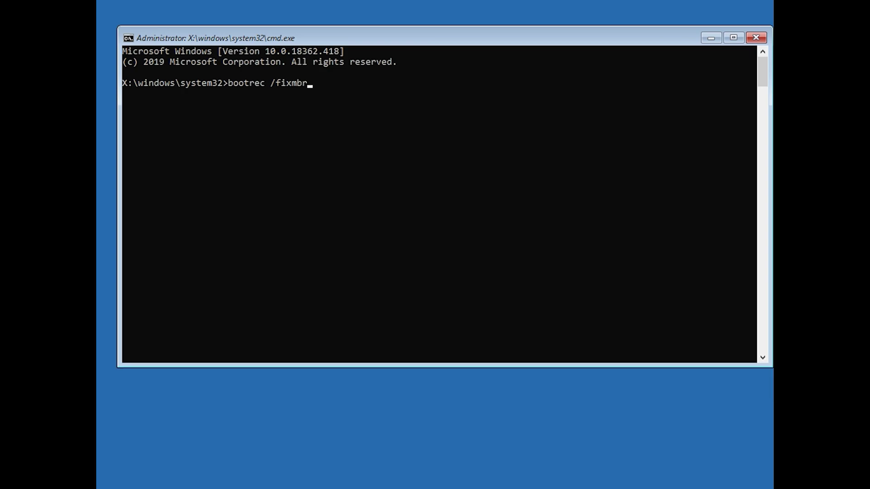
key("Return")
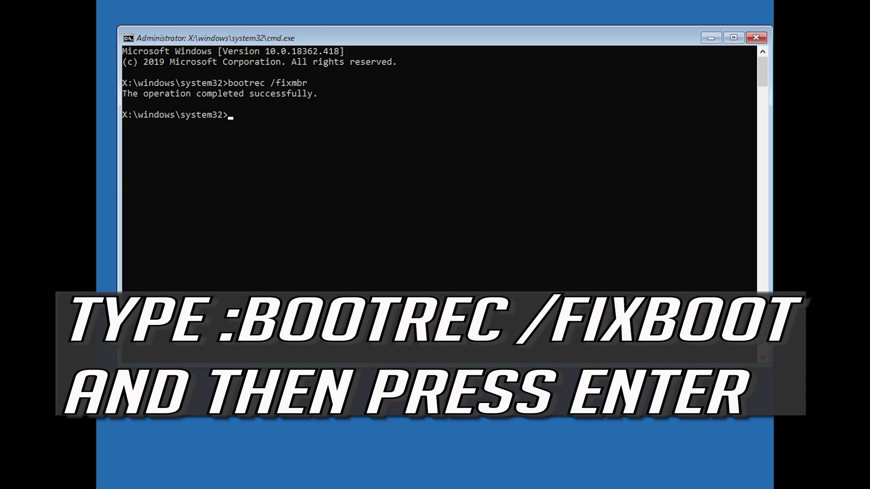
type("bootrec /fixboot")
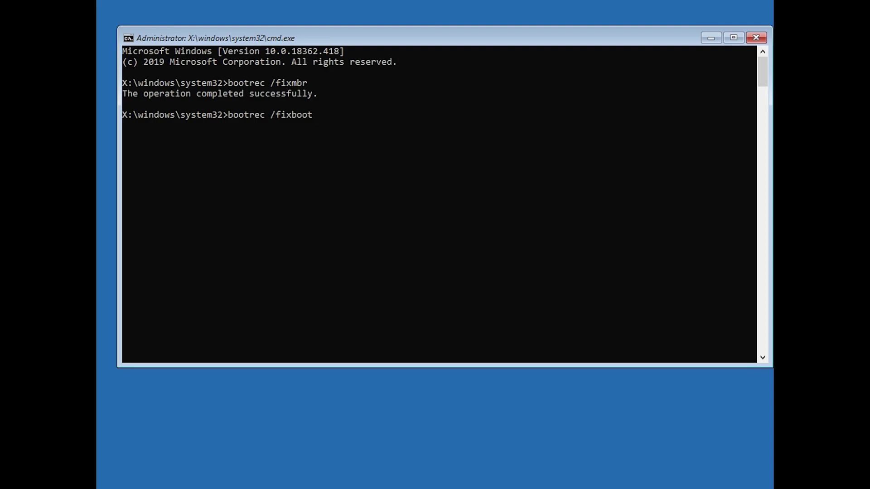
key("Return")
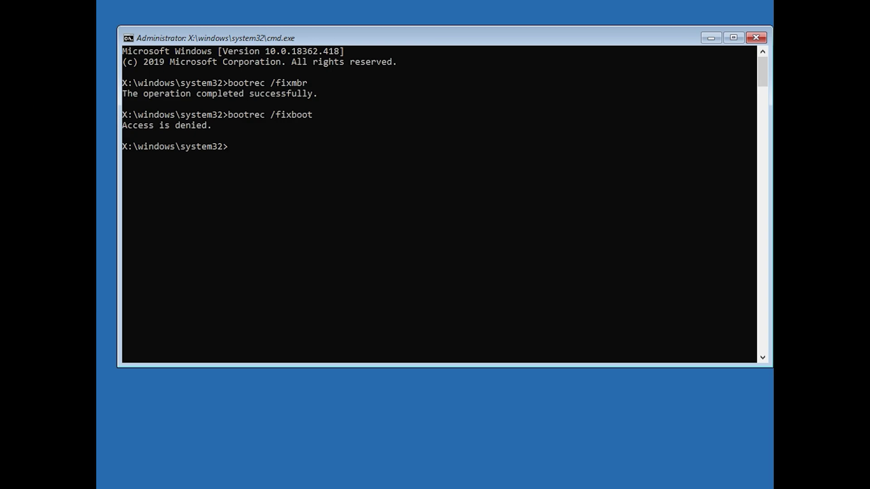
- Run bootsect /nt60 sys to update the bootcode, then rerun bootrec /fixboot successfully
type("b")
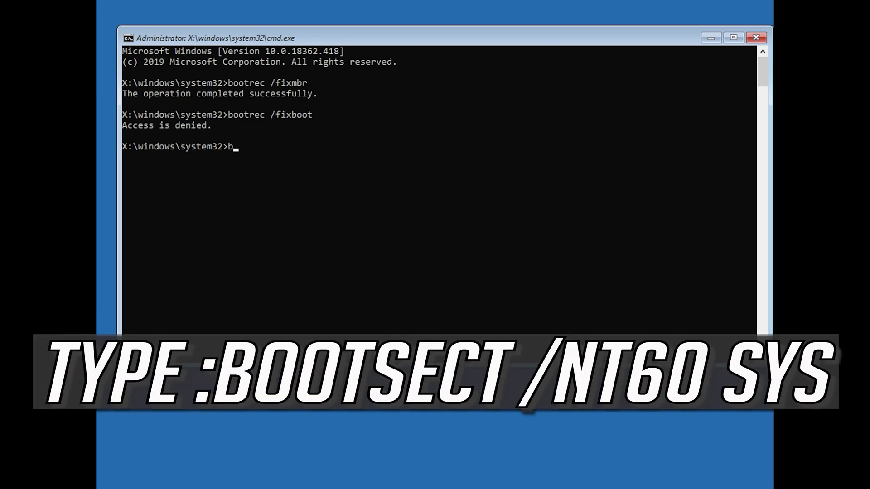
type("ootsect /nt60 sys")
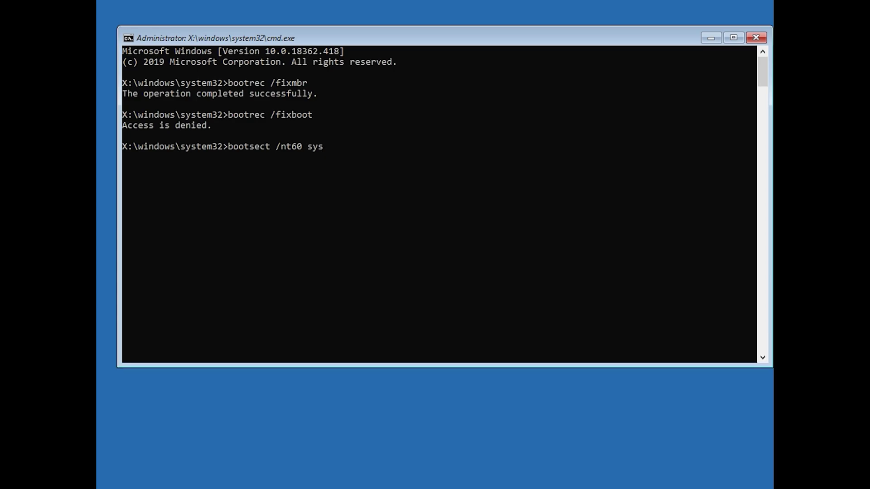
key("Return")
type("b")
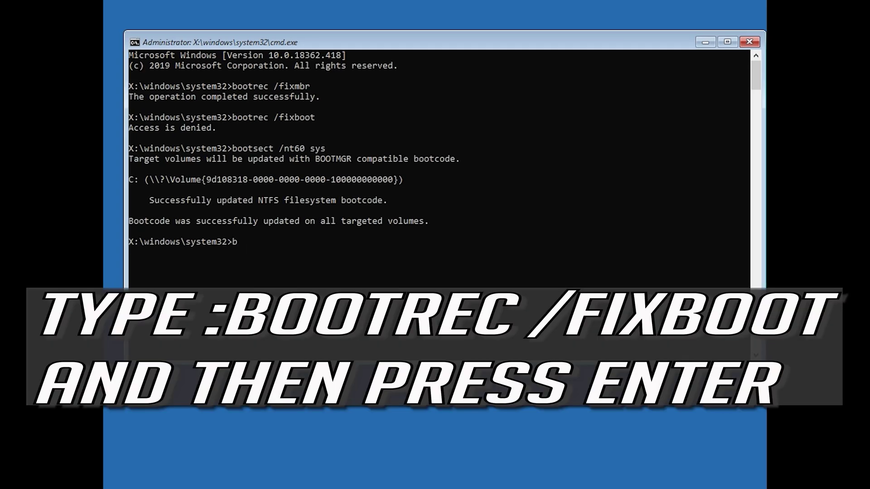
type("ootrec /fixboot")
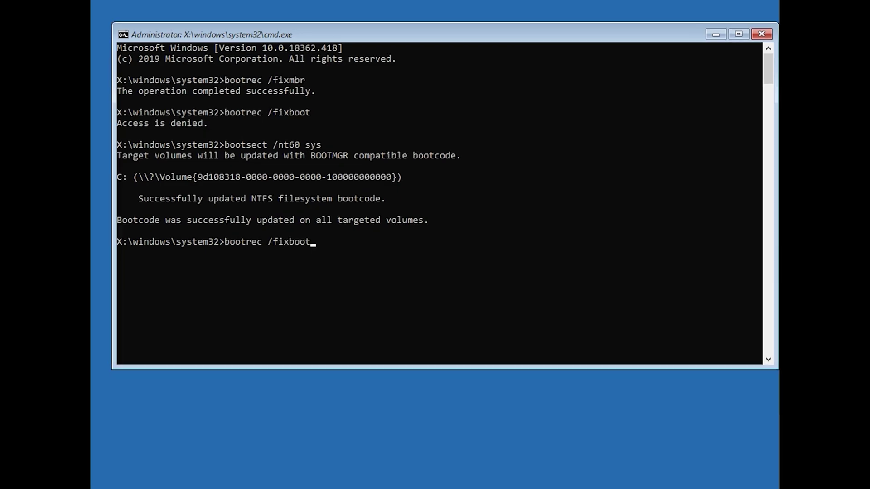
key("Return")
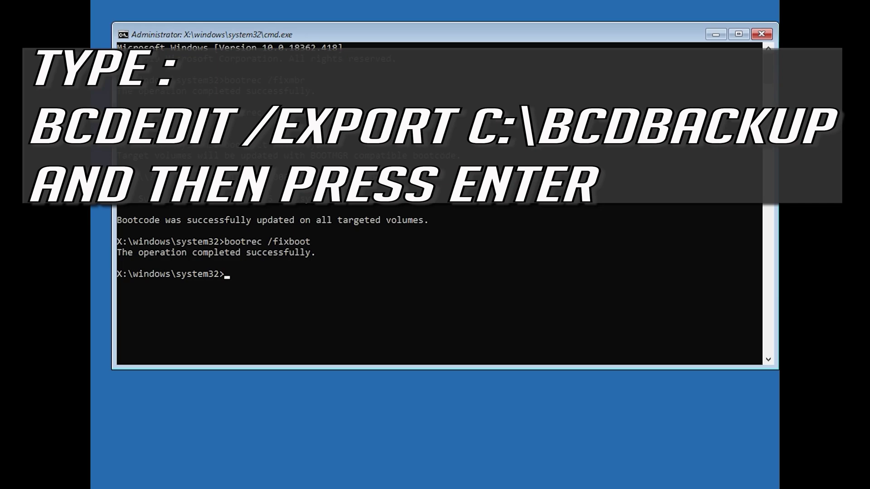
- Export the BCD to c:\bcdbackup, clear its -h -r -s attributes, and enter the rename to bcd.old
type("bcdedit /export c")
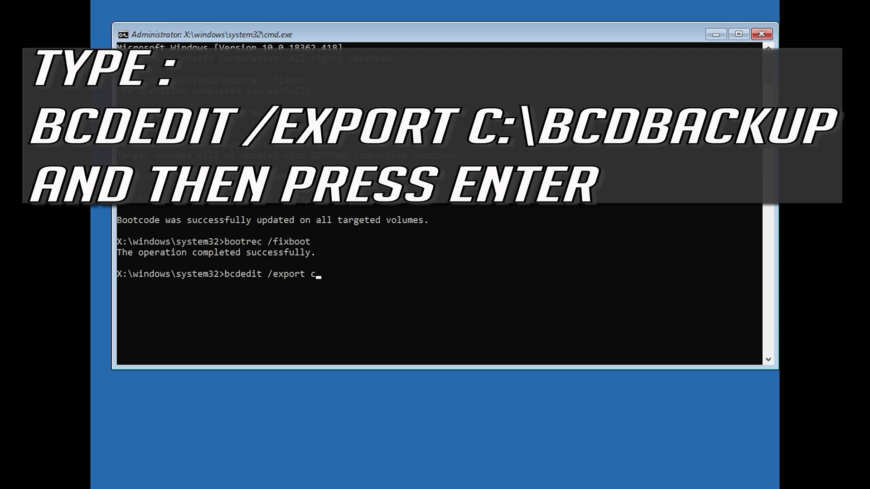
type(":\\bcdbackup")
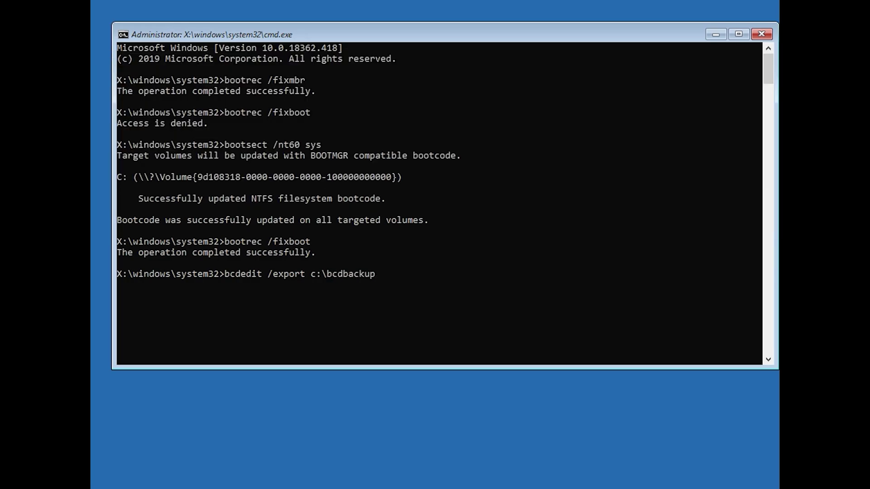
key("Return")
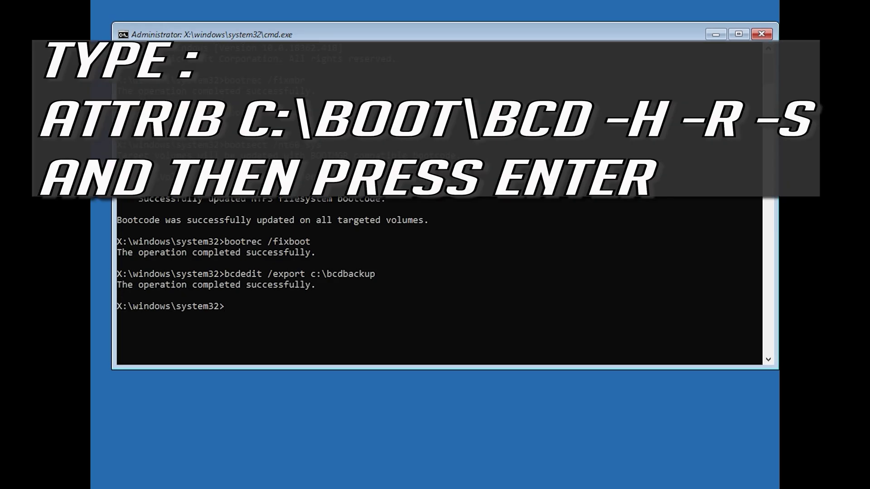
type("attrib c:\\boot\\bcd -h")
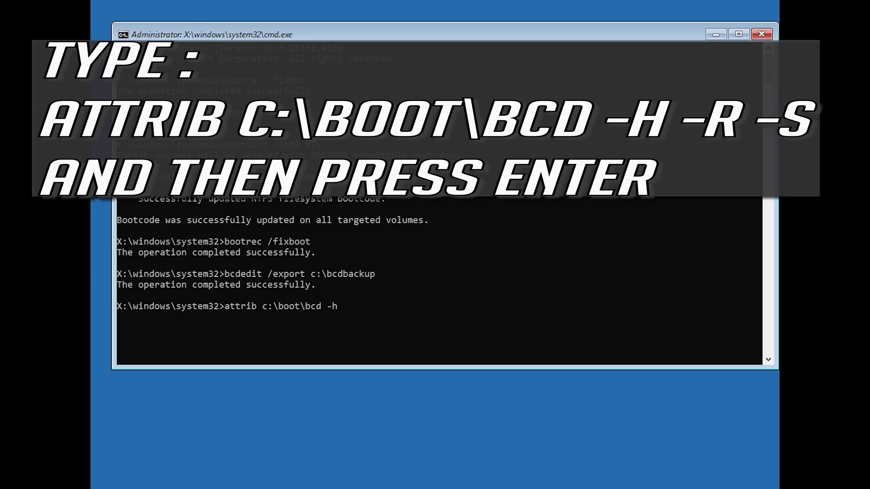
type(" -r -s")
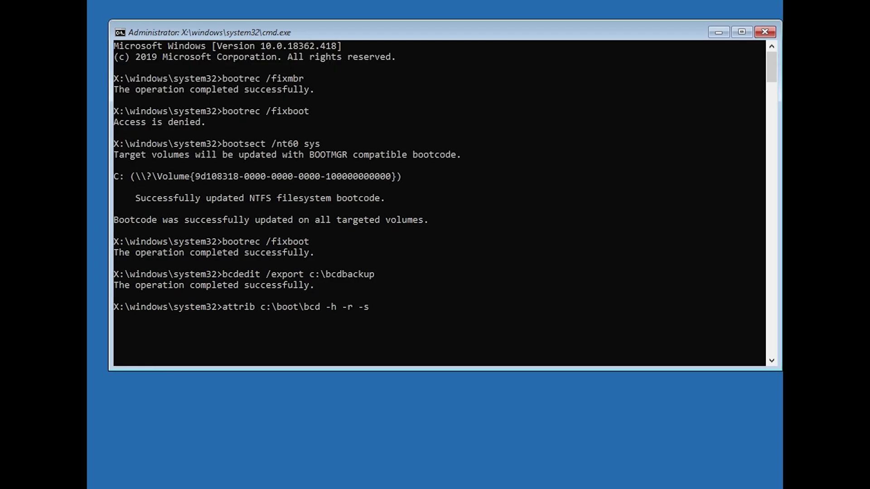
key("Return")
type("ren ")
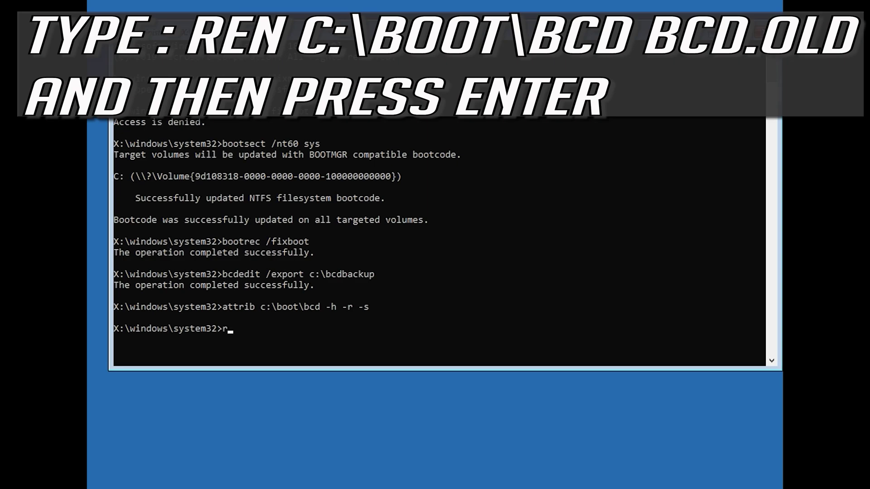
type("c:\\boot\\bcd bcd.old")
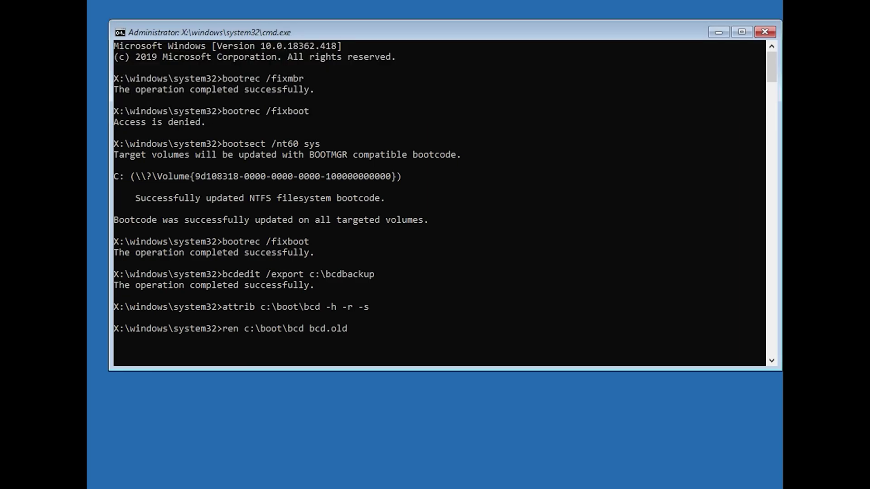
- Rename c:\boot\bcd to bcd.old and run bootrec /rebuildbcd
key("Return")
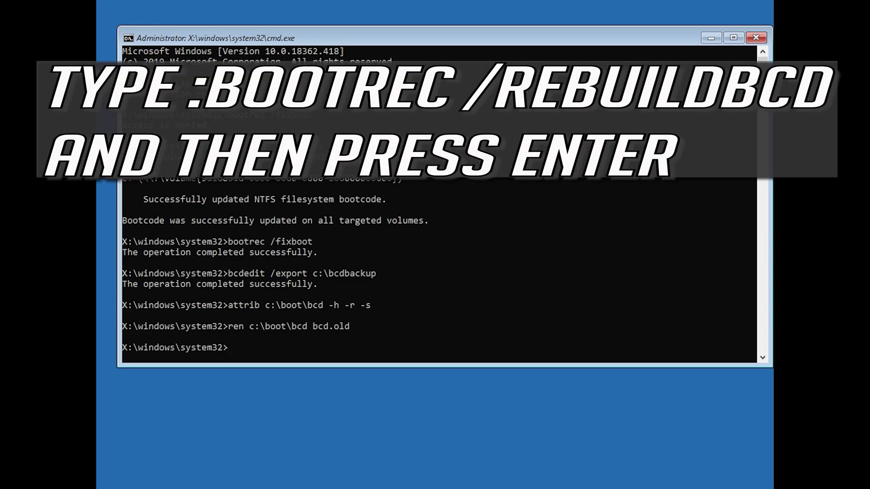
type("bootrec /rebuil")
type("dbcd")
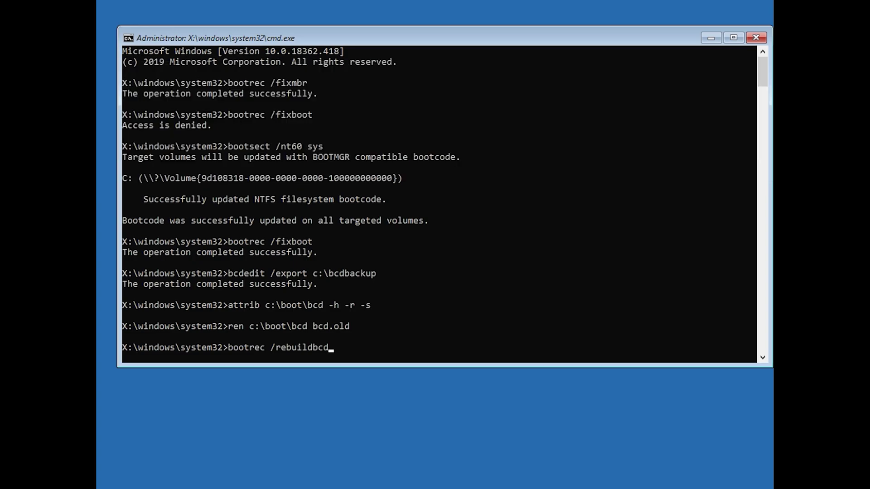
key("Return")
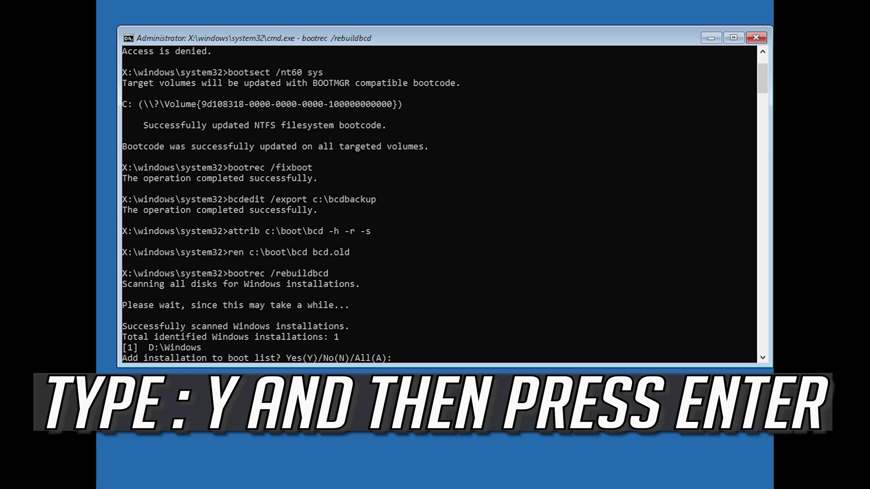
- Answer Y to add D:\Windows to the boot list, then type exit
type("y")
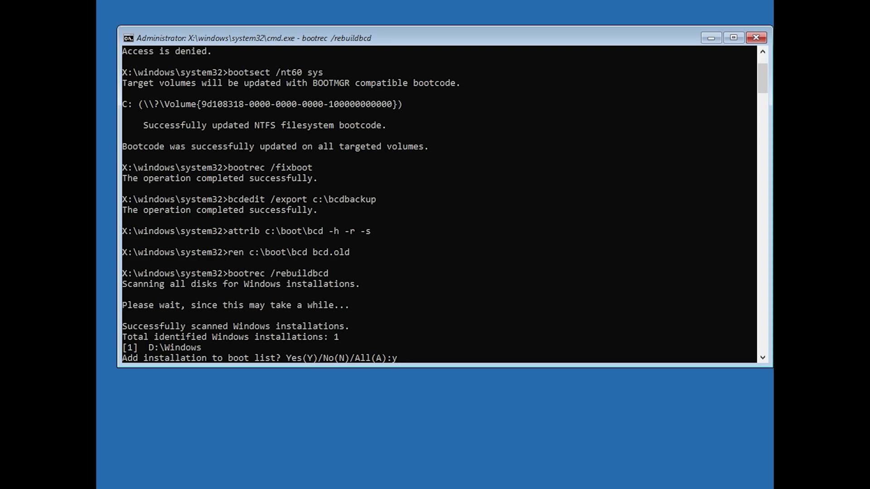
key("Return")
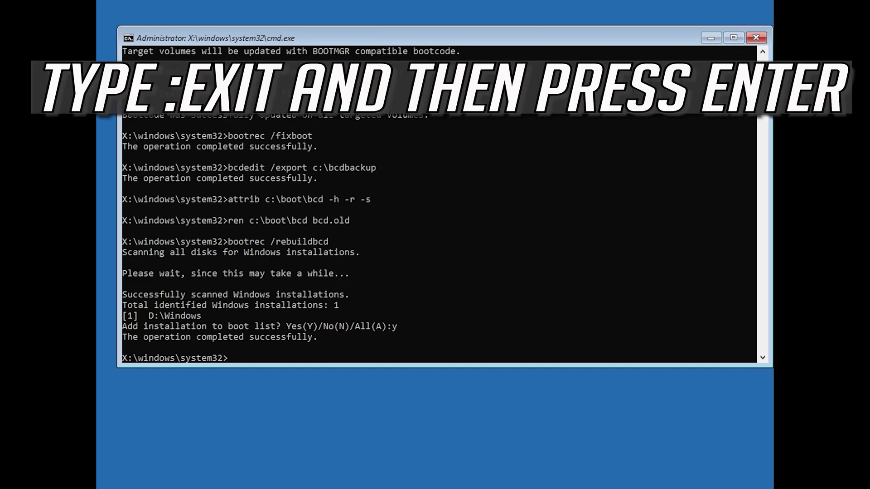
type("exit")
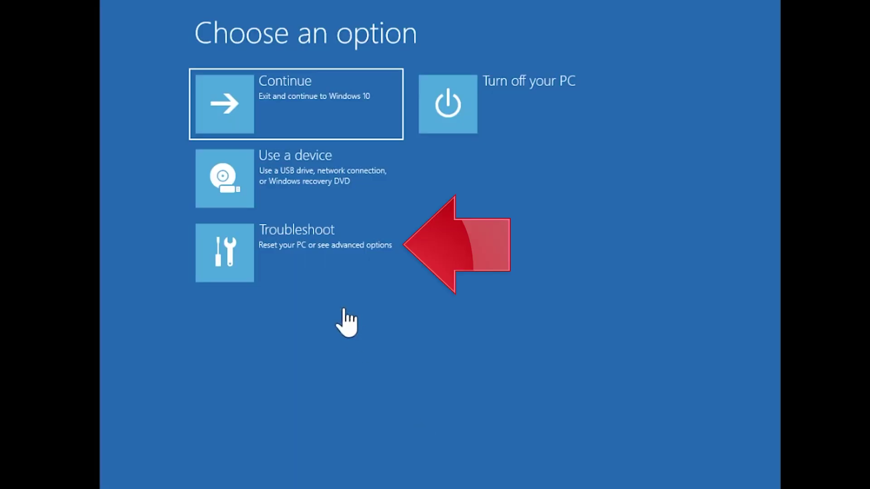
- Go through Troubleshoot and Advanced options to reach System Restore
left_click(285, 271)
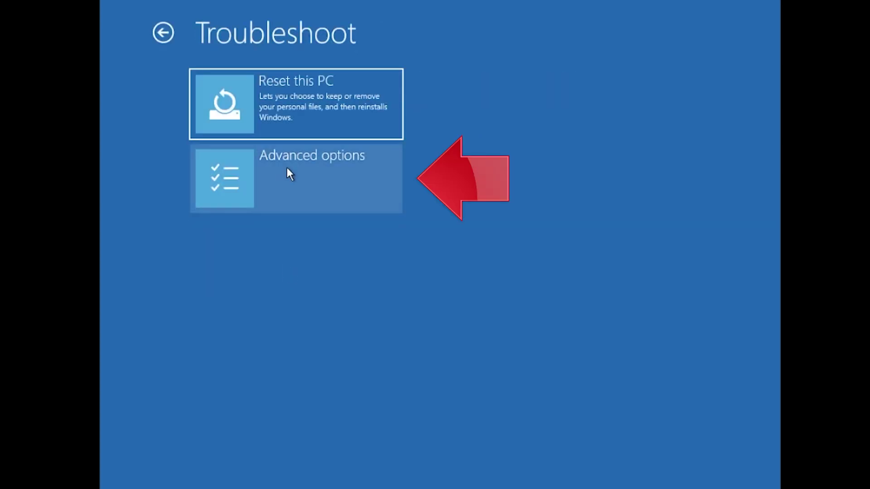
left_click(373, 178)
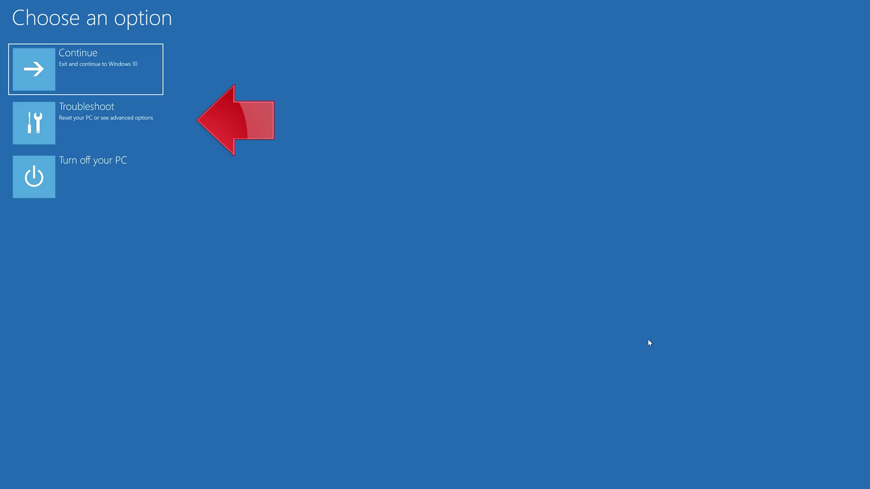
left_click(89, 130)
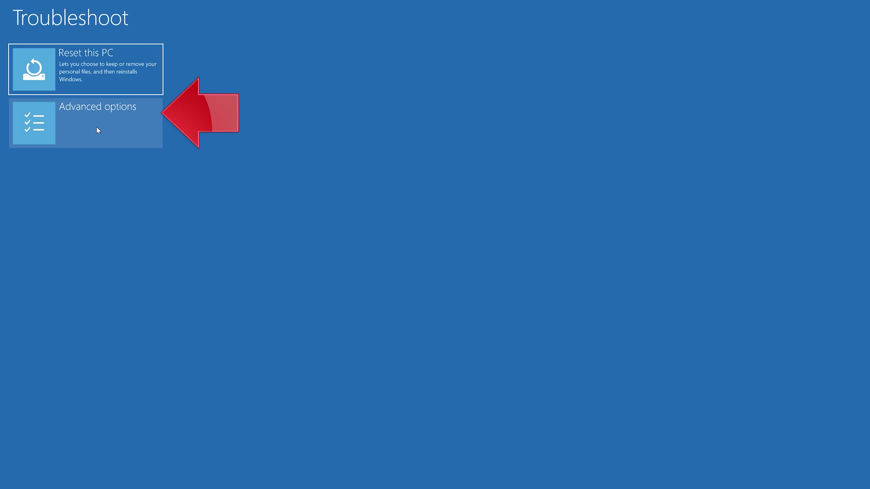
left_click(98, 131)
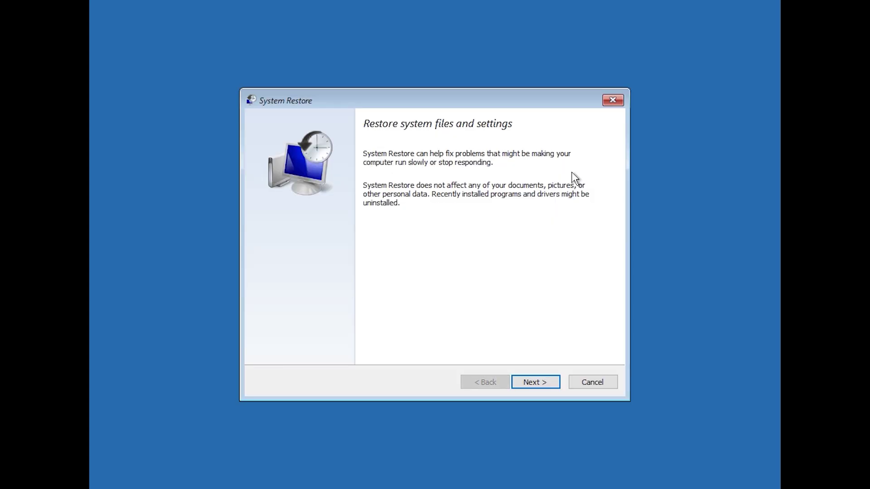
- Choose the 1/10/2020 12:21:42 AM restore point, finish the wizard, and confirm the restore
left_click(536, 382)
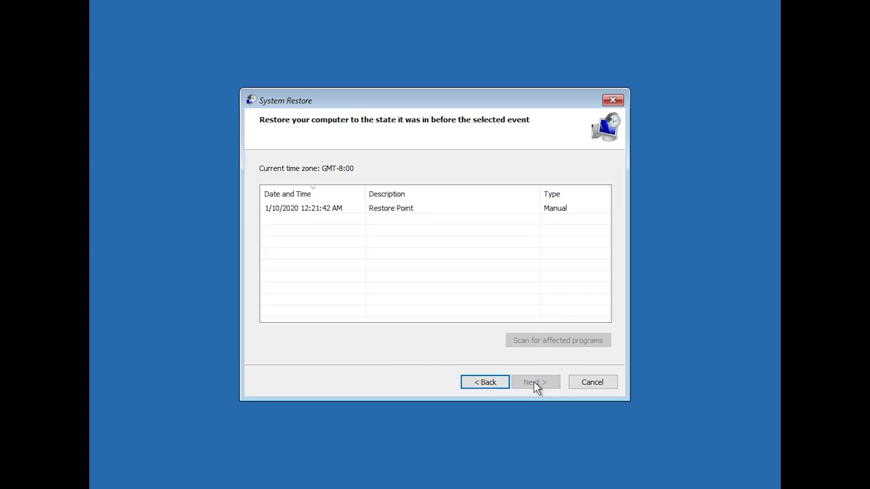
left_click(303, 209)
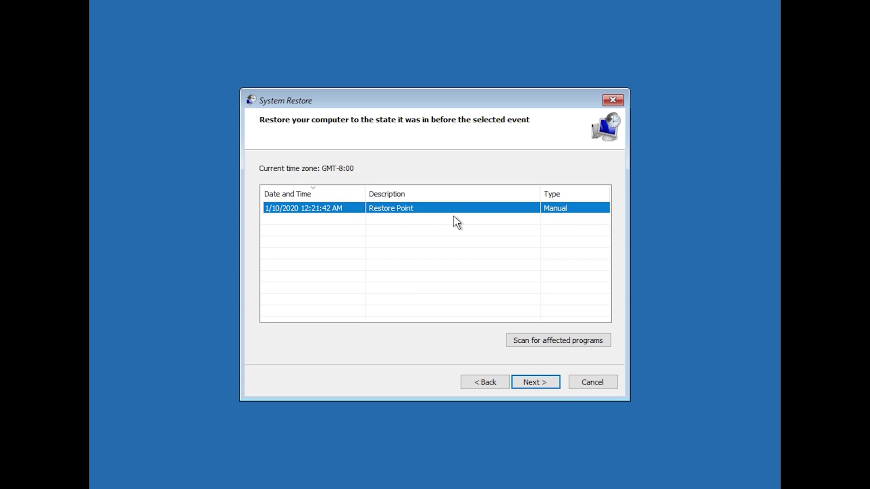
left_click(539, 385)
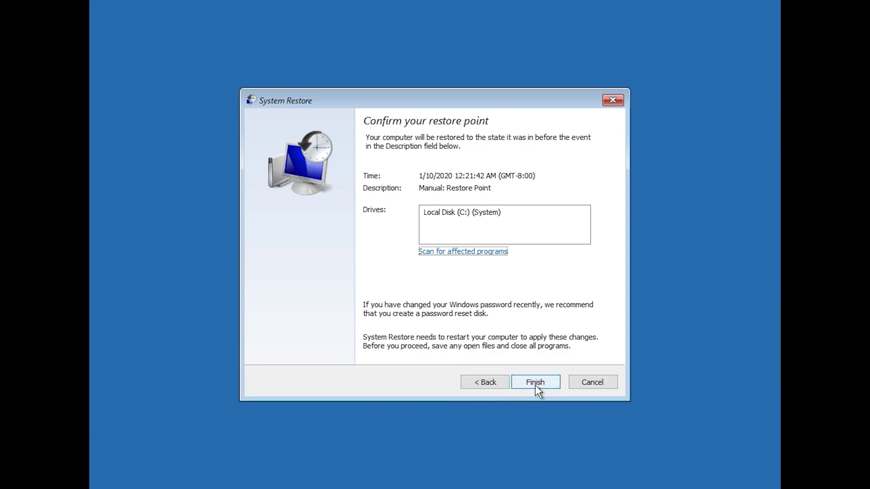
left_click(535, 384)
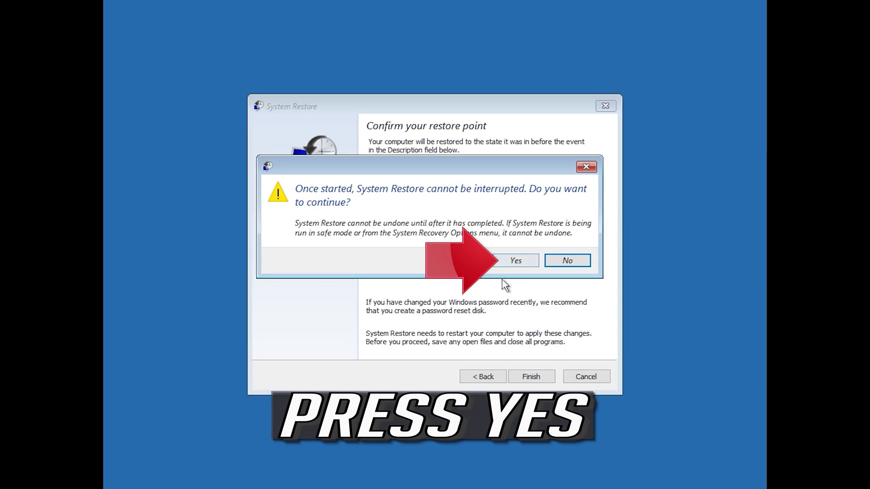
left_click(515, 264)
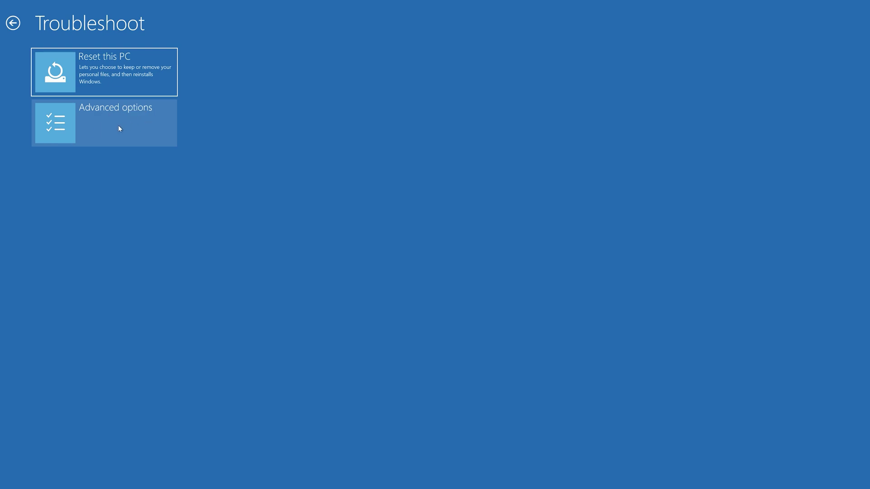
- From Advanced options, open Command Prompt and sign in with the local account and its password
left_click(119, 126)
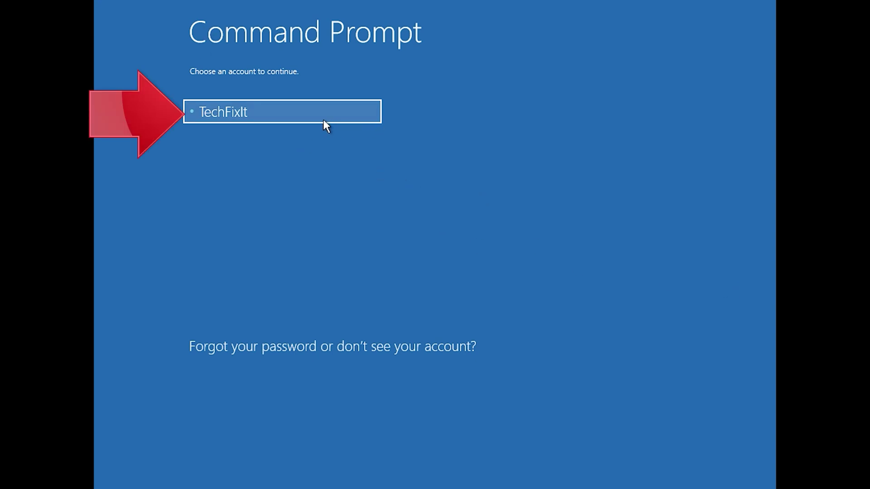
left_click(347, 119)
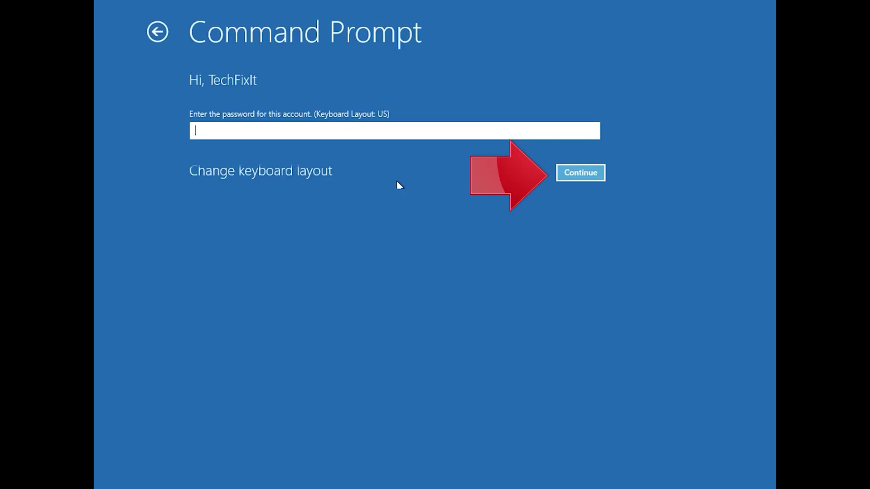
left_click(578, 175)
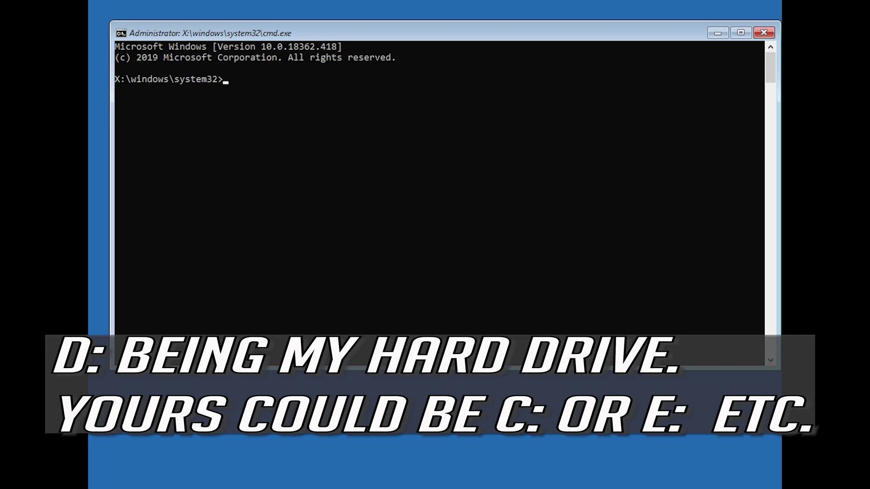
- Type chkdsk at the X:\windows\system32> prompt
type("chkdsk")
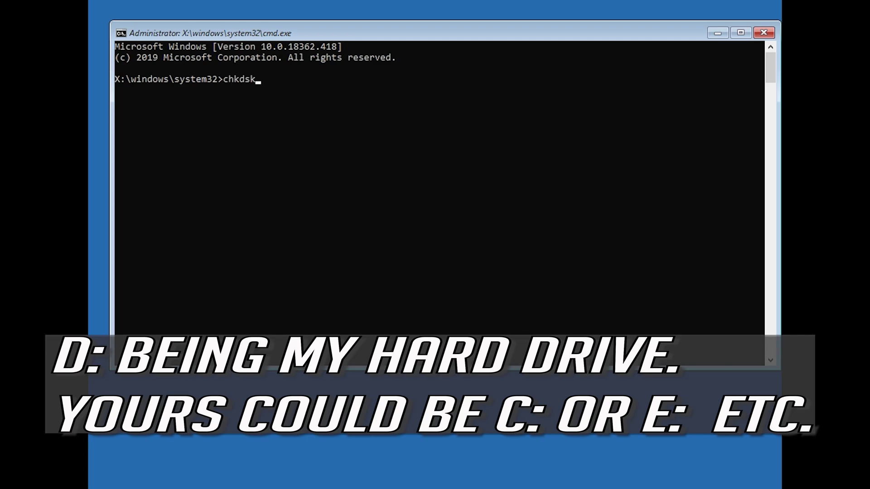